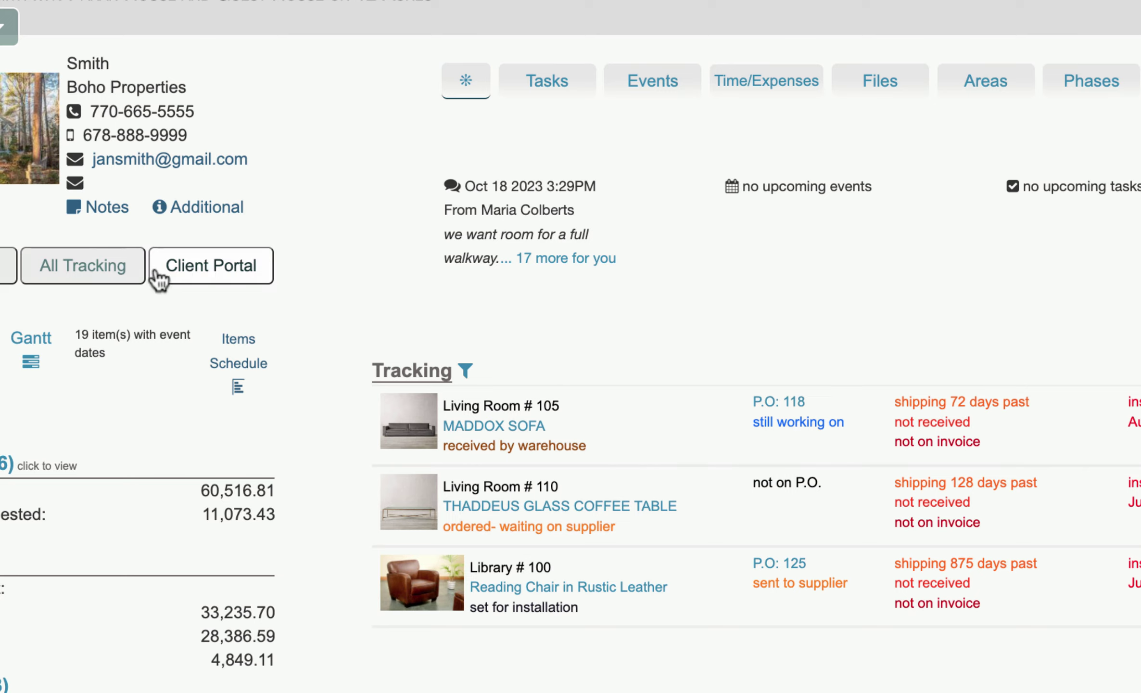
Open the project's client portal in designer view and look through the items published to the client
click(222, 277)
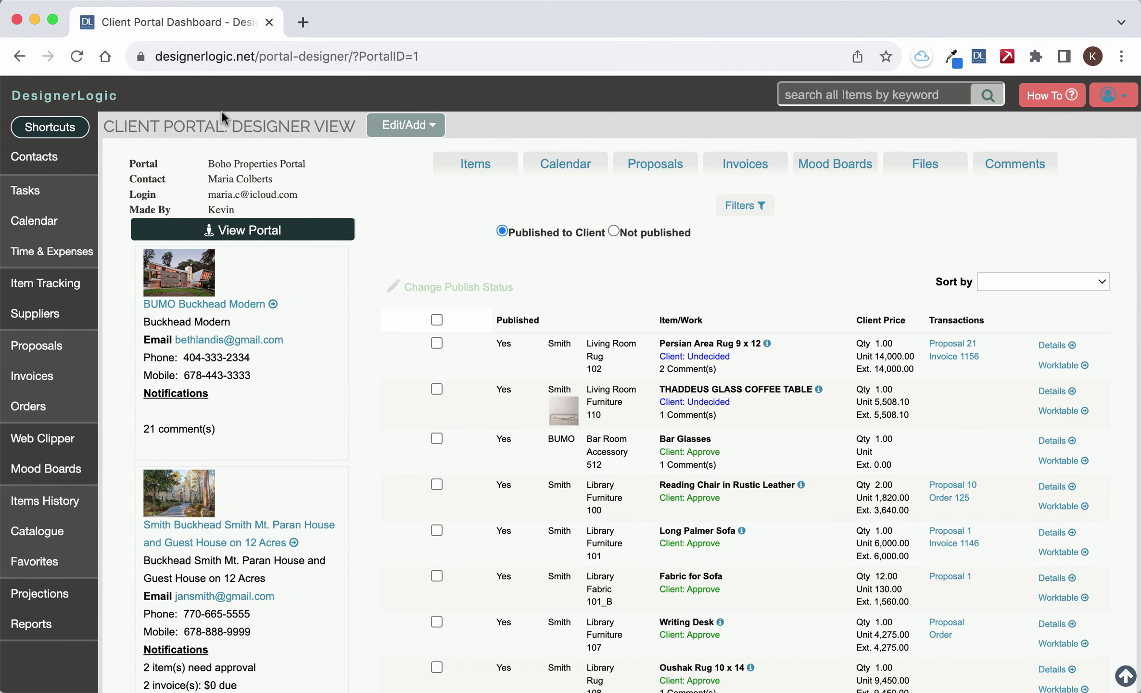
drag(226, 121, 357, 124)
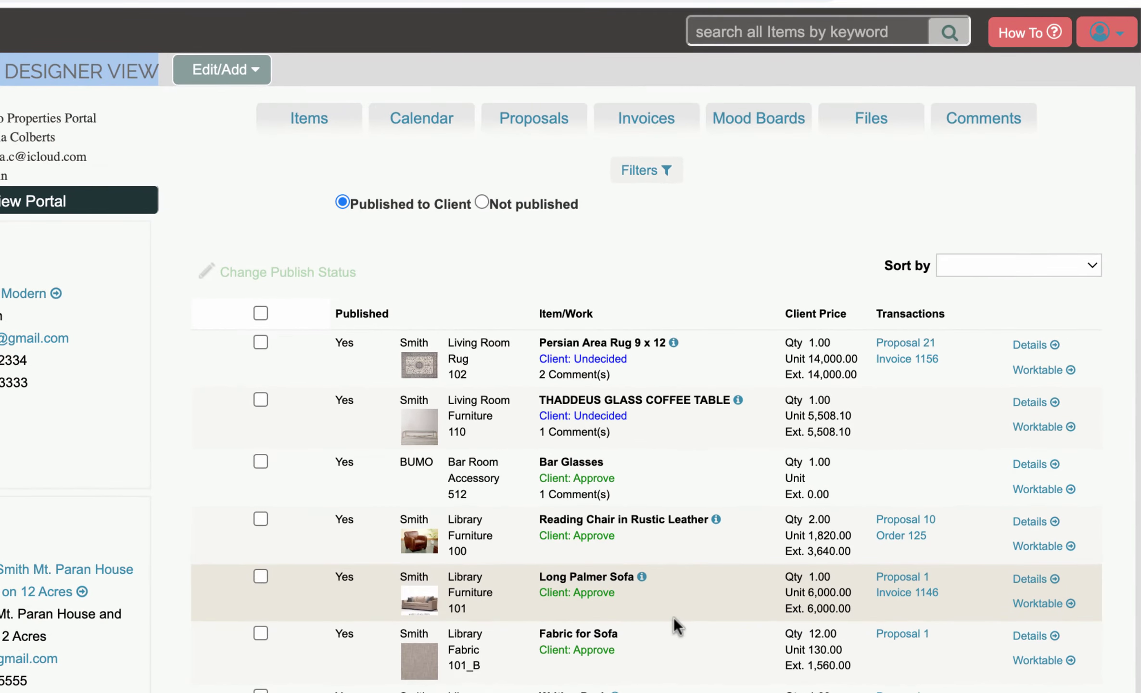
scroll(674, 617, down, 5)
scroll(673, 617, up, 5)
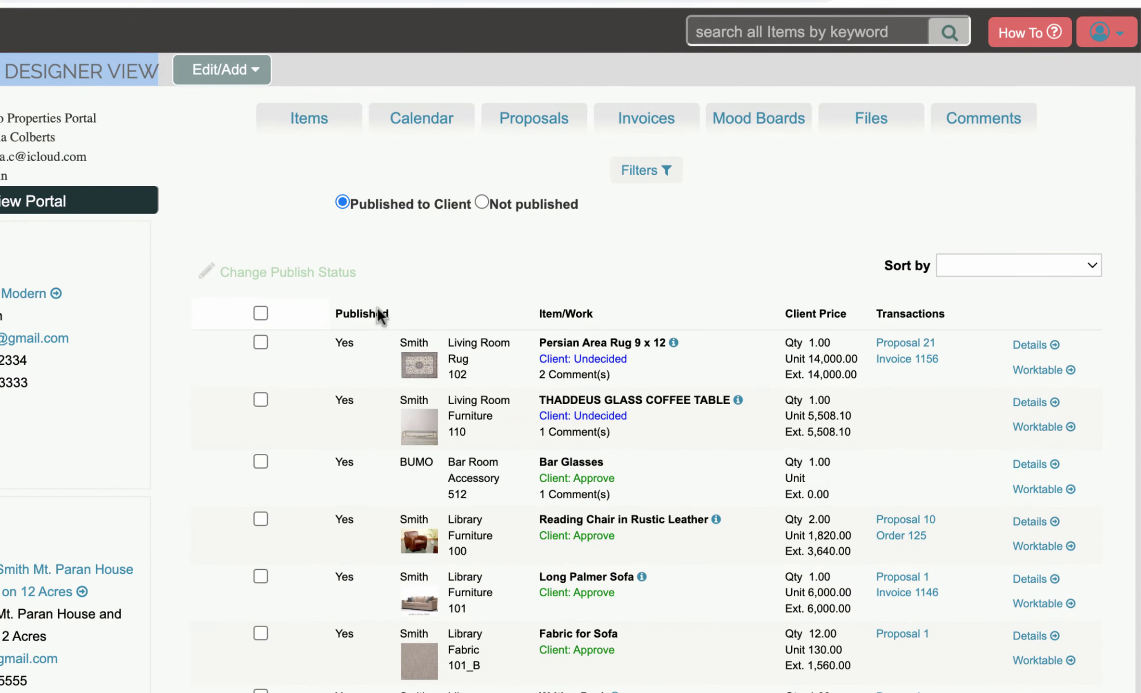
View the portal's calendar and look through the proposals published to the client
click(403, 121)
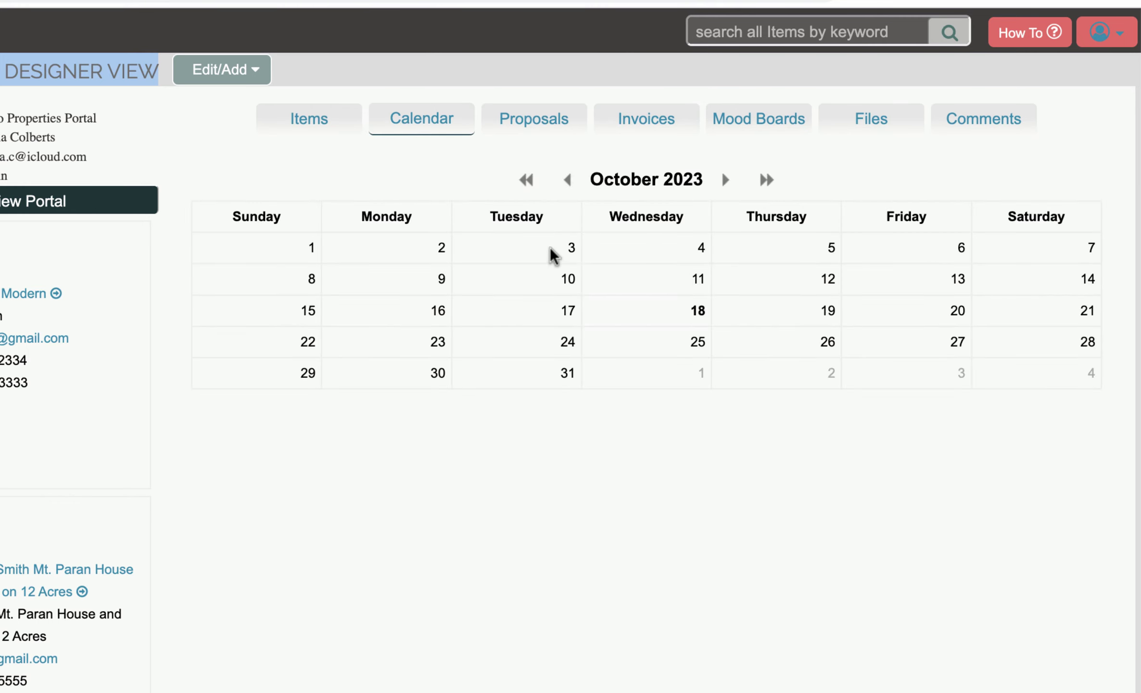
click(536, 133)
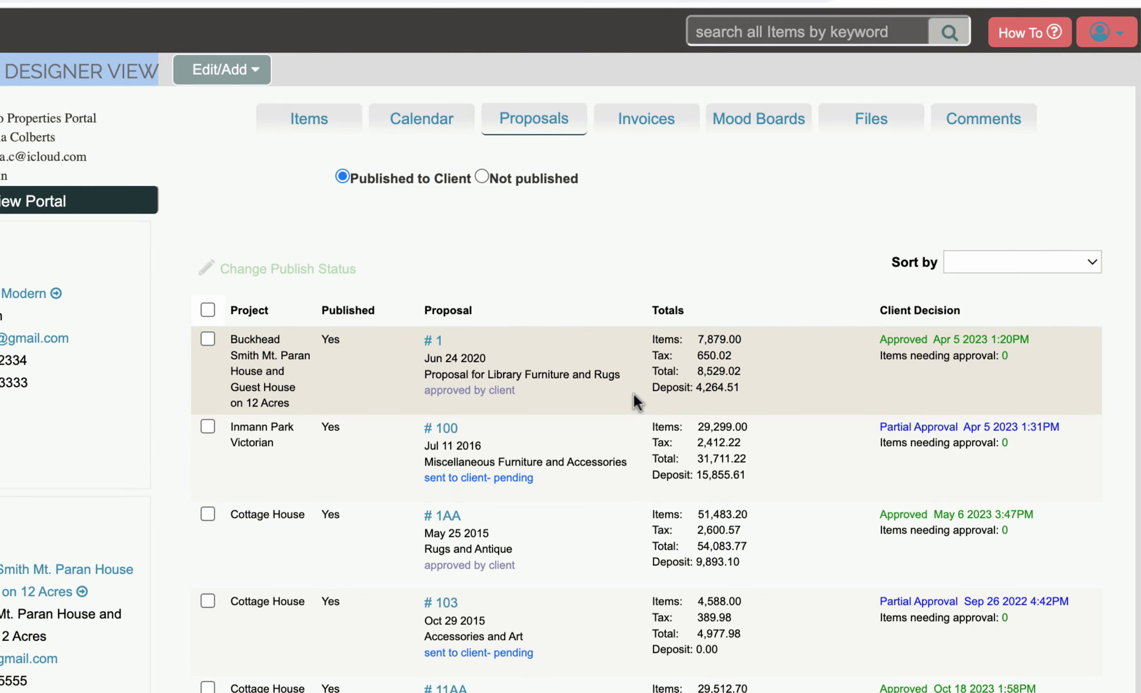
scroll(633, 393, down, 5)
scroll(634, 400, up, 5)
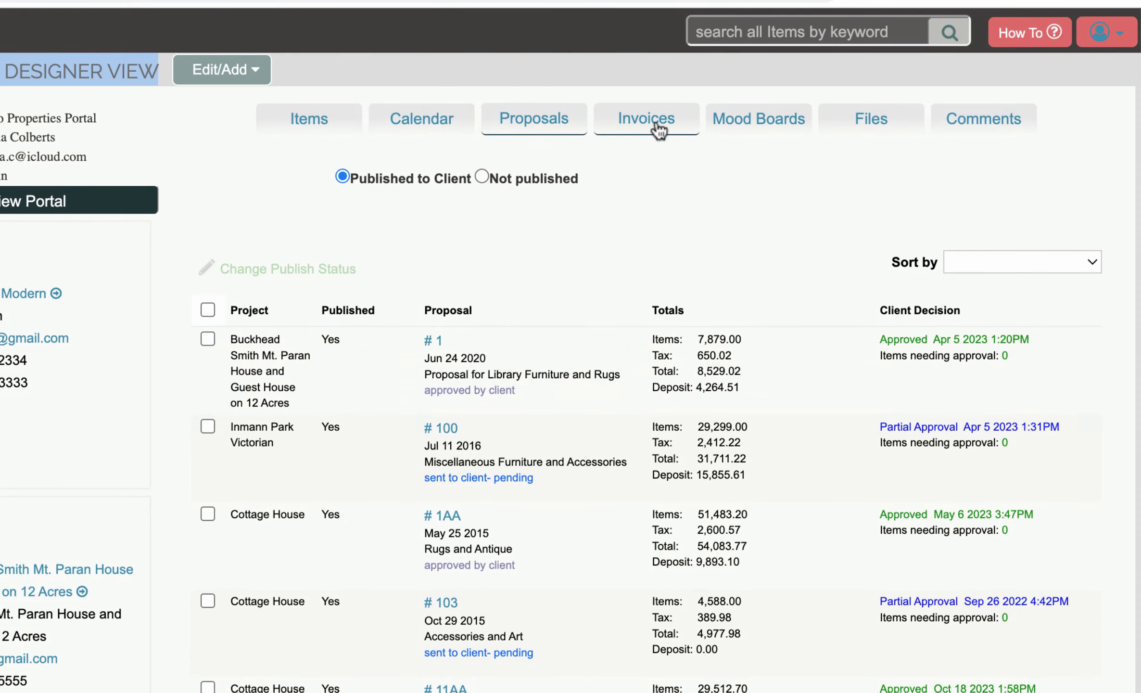
Look through the portal's invoices that are published to the client
click(656, 126)
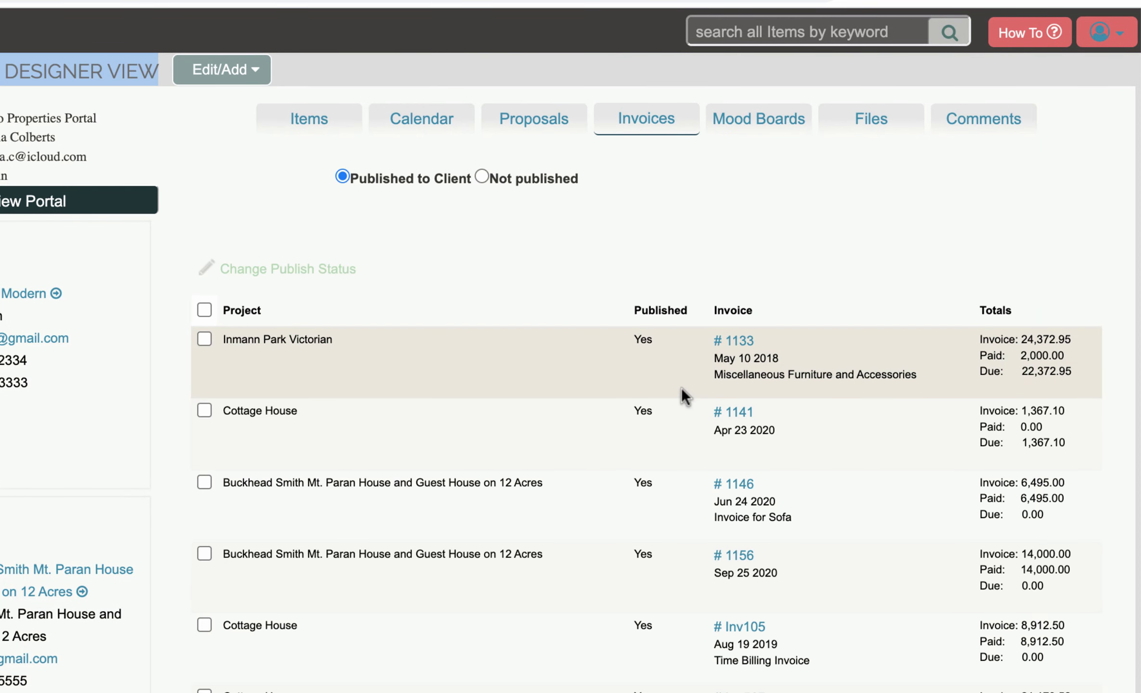
scroll(683, 394, down, 5)
scroll(683, 394, up, 5)
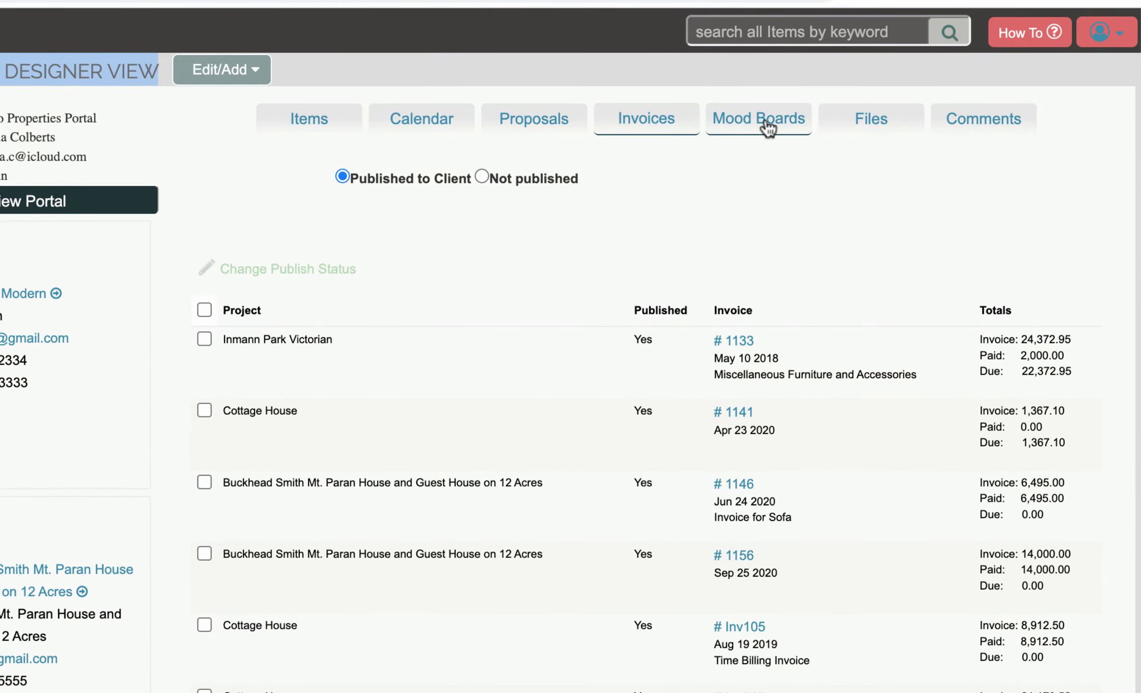
View the portal's published files and look through the comment threads between designer and client
click(869, 119)
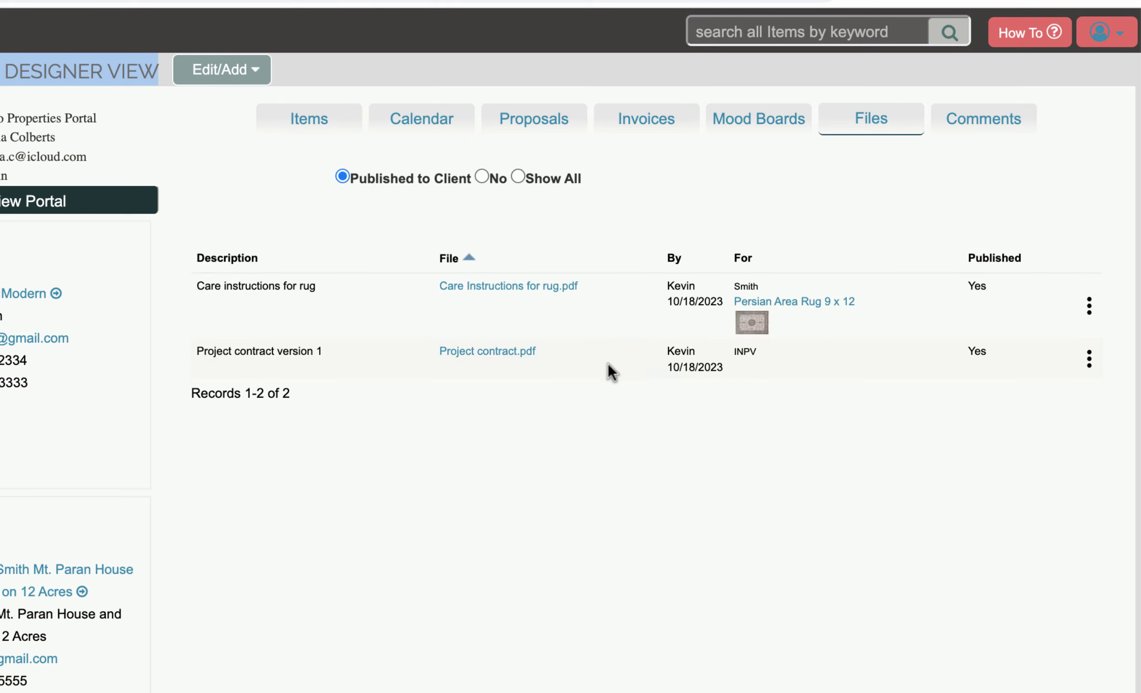
click(984, 116)
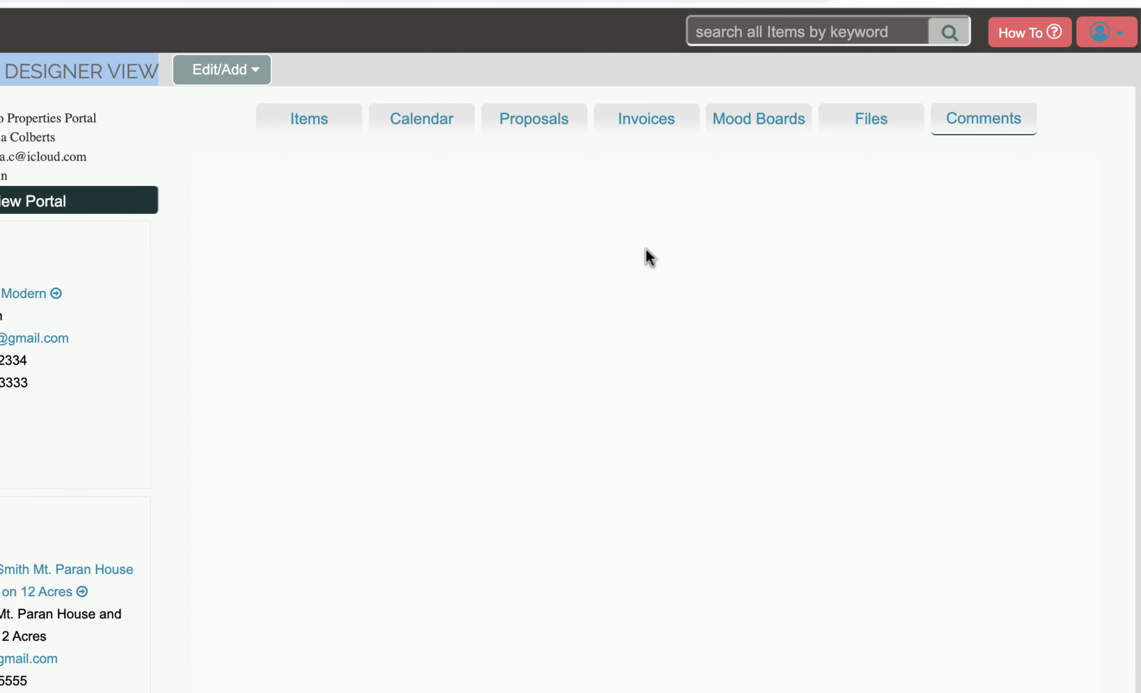
scroll(656, 458, down, 5)
scroll(656, 457, up, 5)
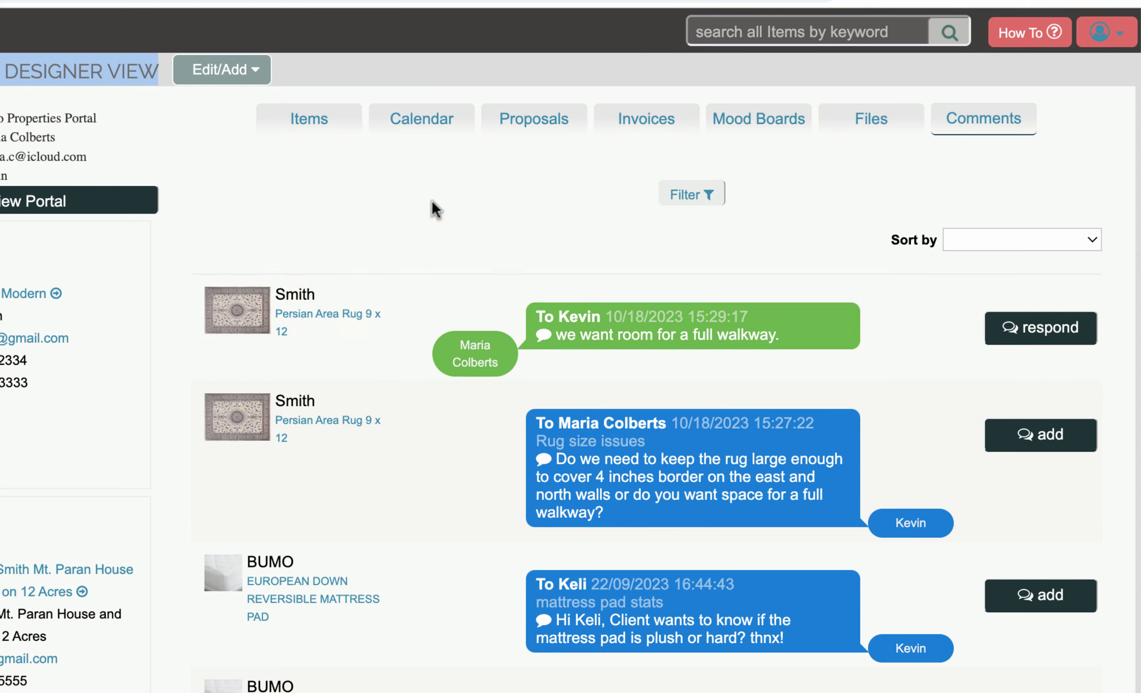
Return to the portal's items and filter them to Not published to review what the client cannot see
click(301, 122)
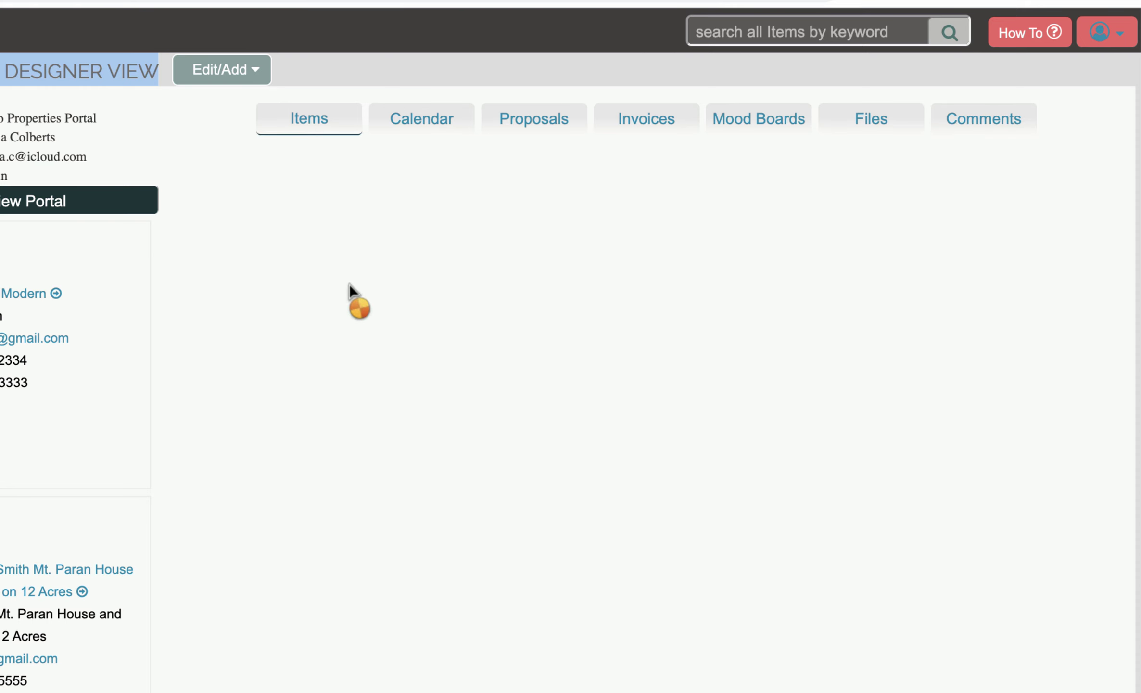
scroll(459, 423, down, 3)
scroll(460, 424, up, 3)
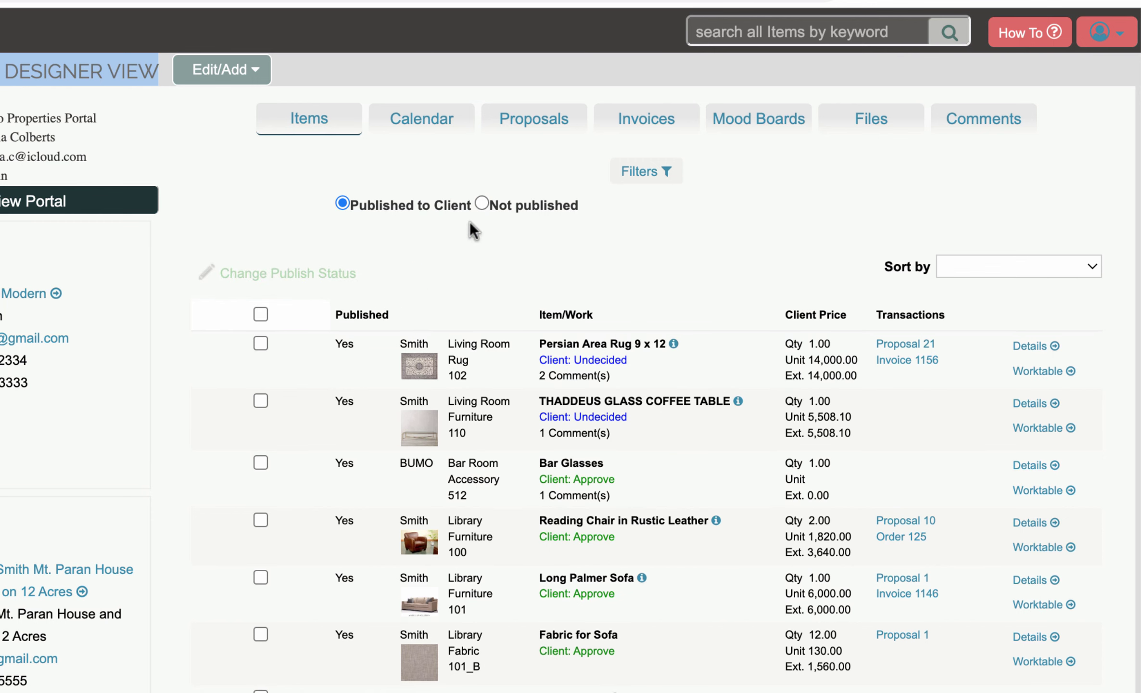
click(480, 203)
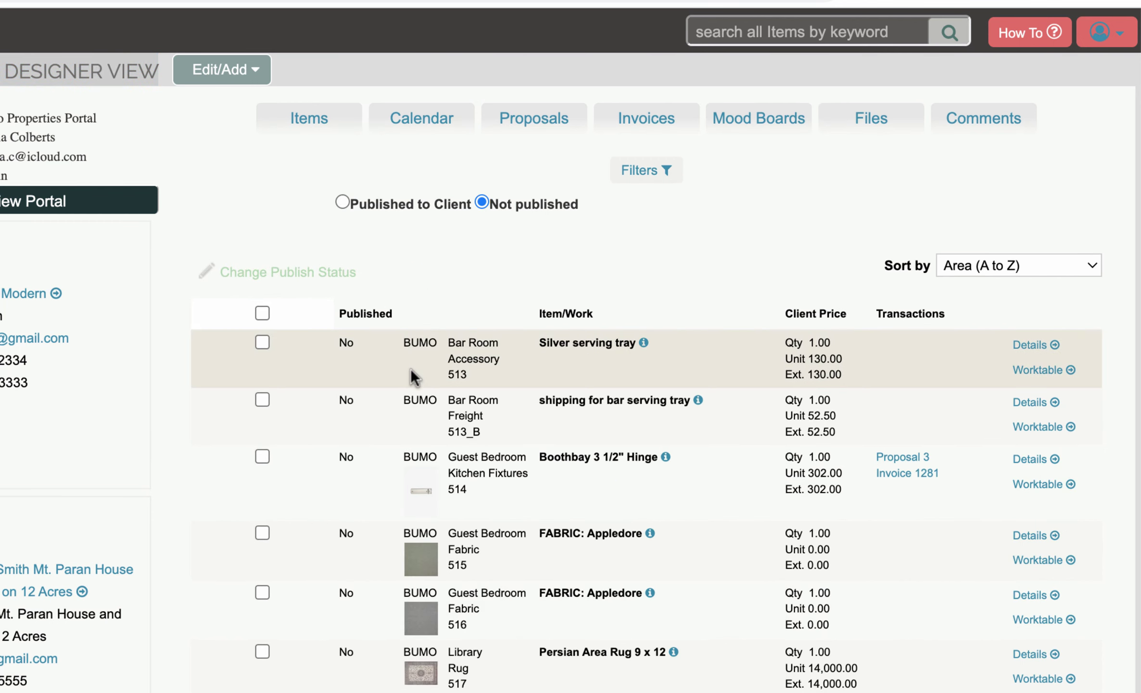
scroll(410, 368, down, 10)
scroll(411, 369, up, 10)
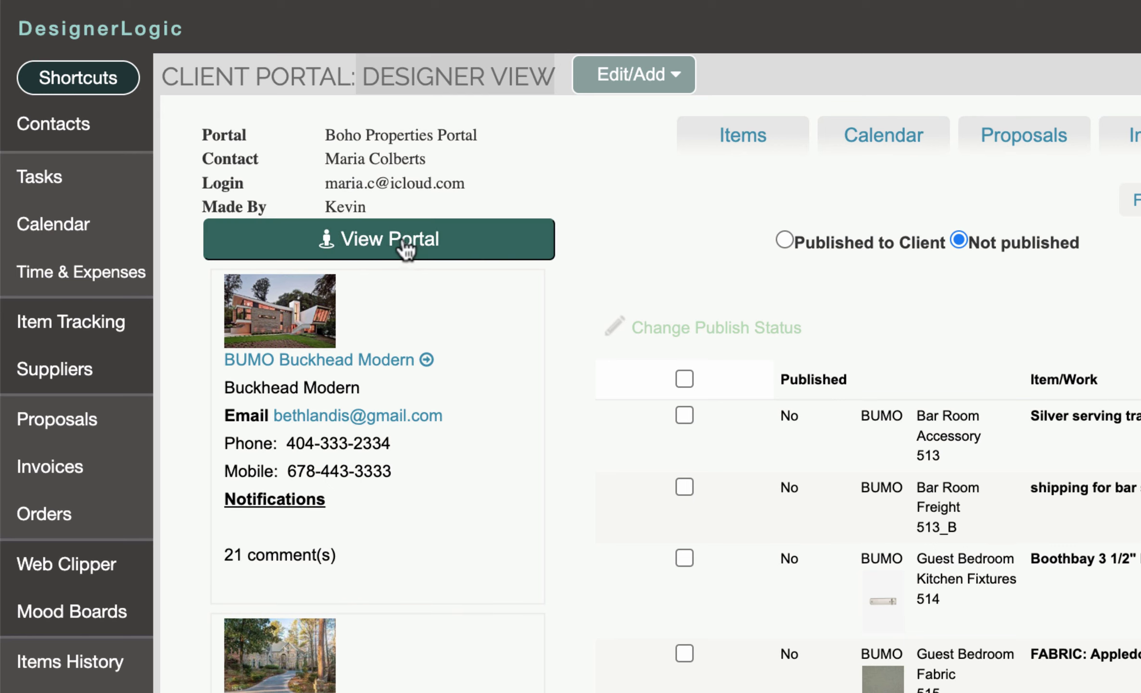
Open the exact client view of the portal with Designer Access and review its dashboard of projects and items
click(388, 243)
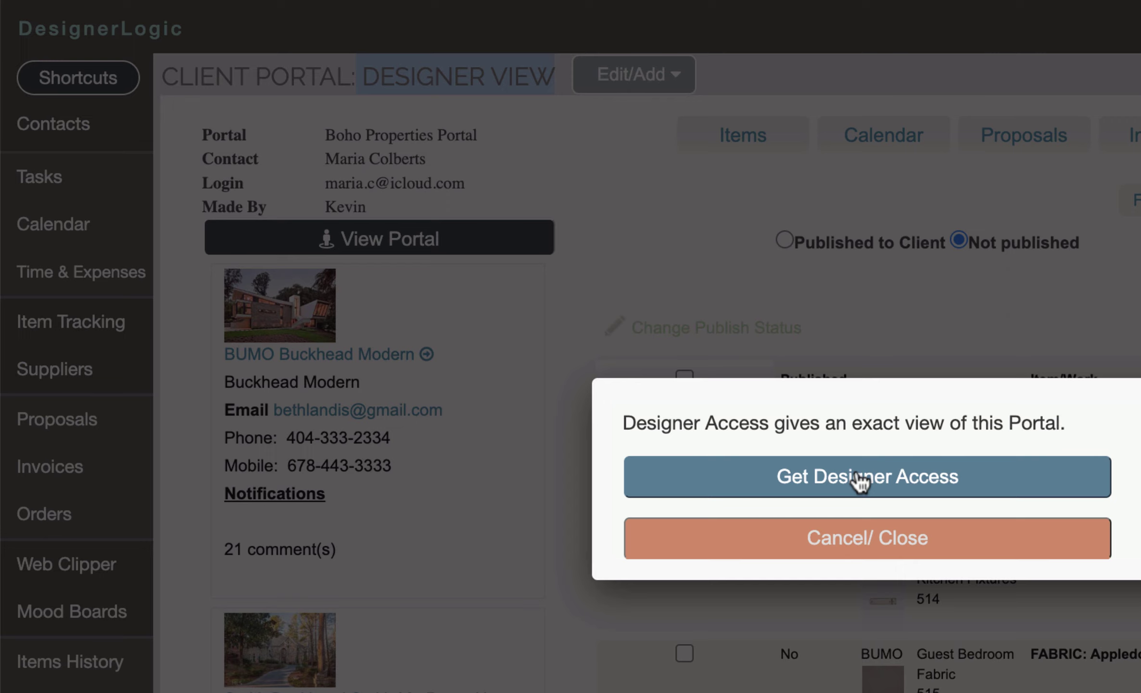
click(856, 477)
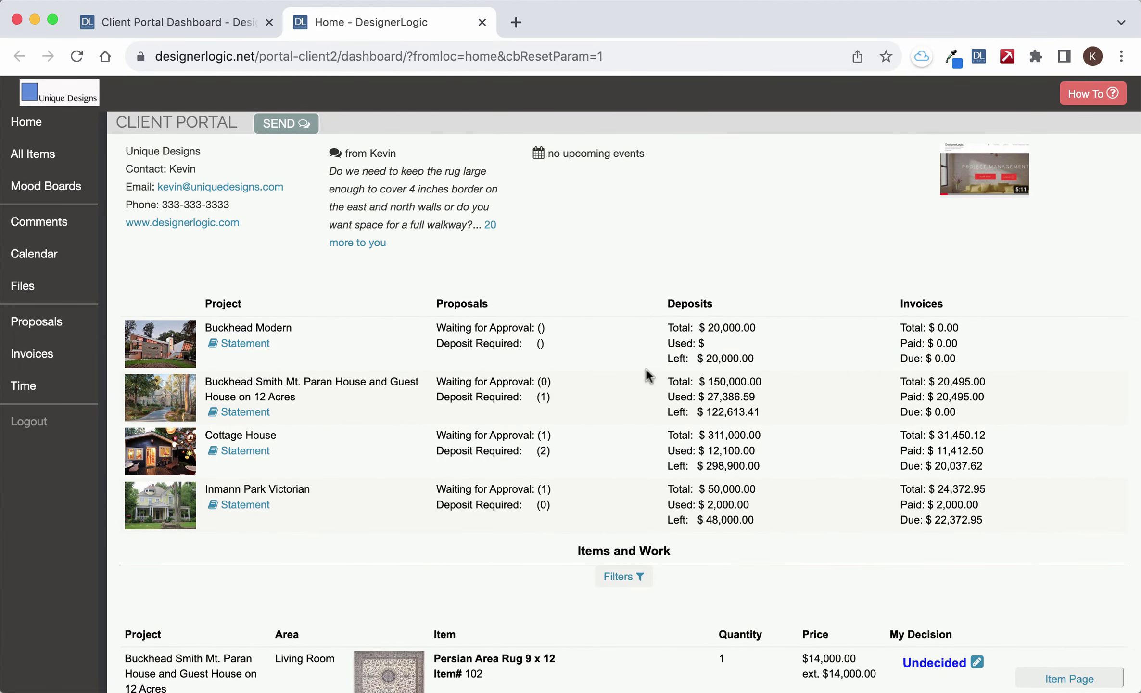
scroll(646, 369, down, 5)
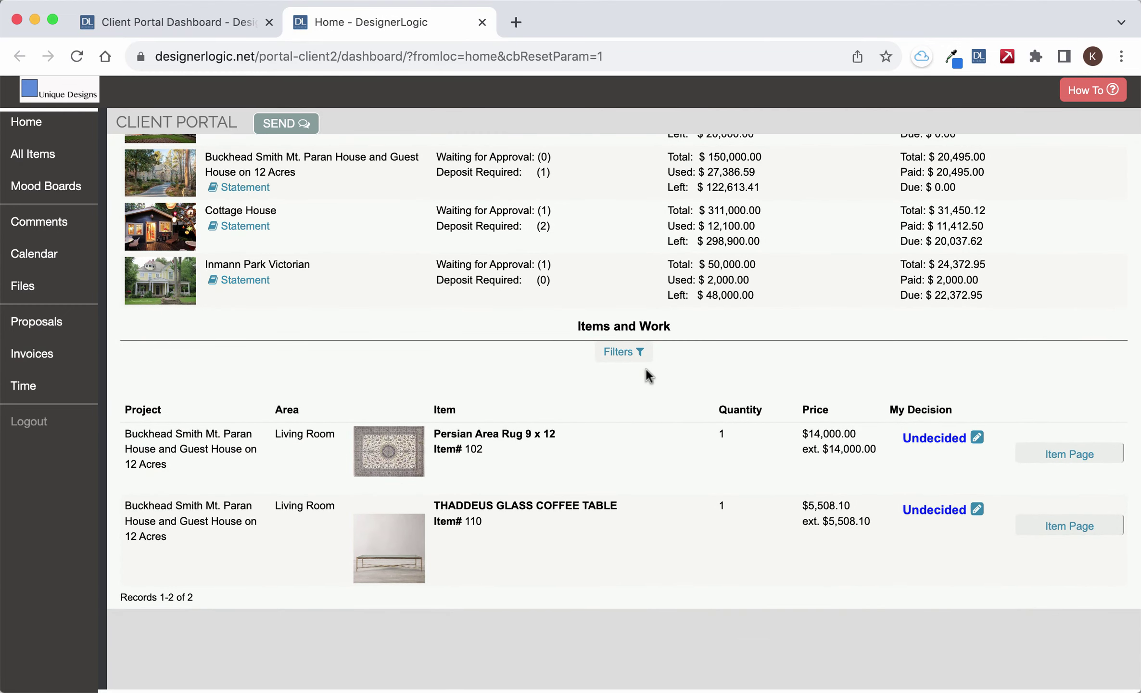
scroll(646, 369, up, 5)
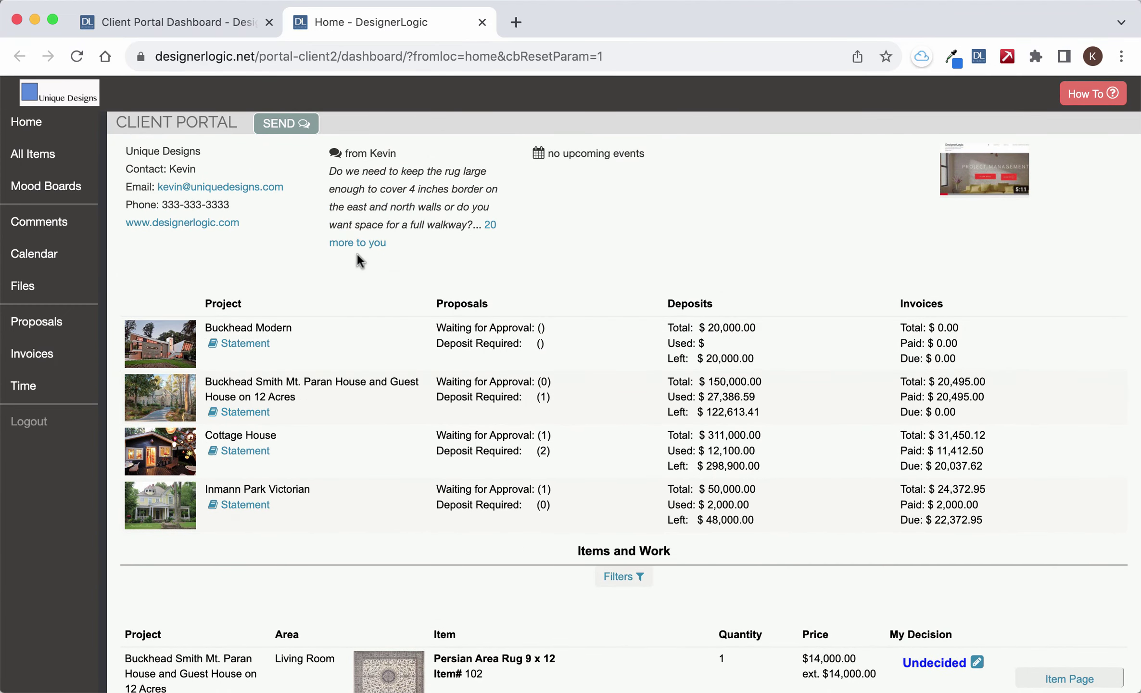
View the decision form for the Persian Area Rug 9 x 12 and close it without submitting
scroll(459, 417, down, 5)
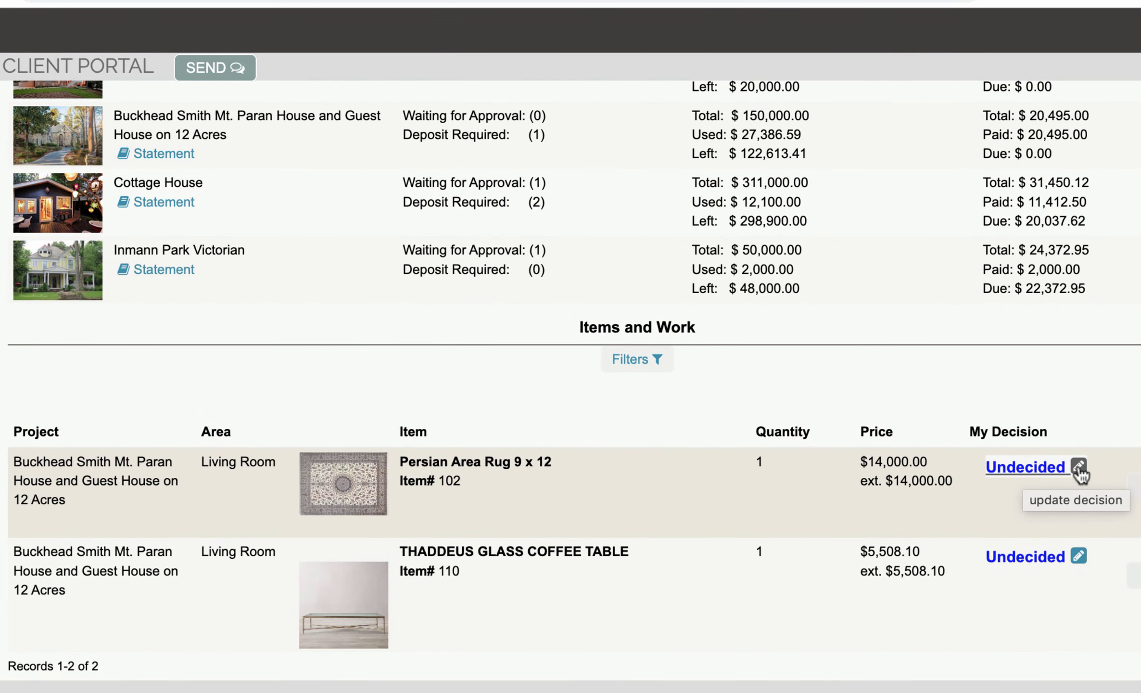
click(1021, 471)
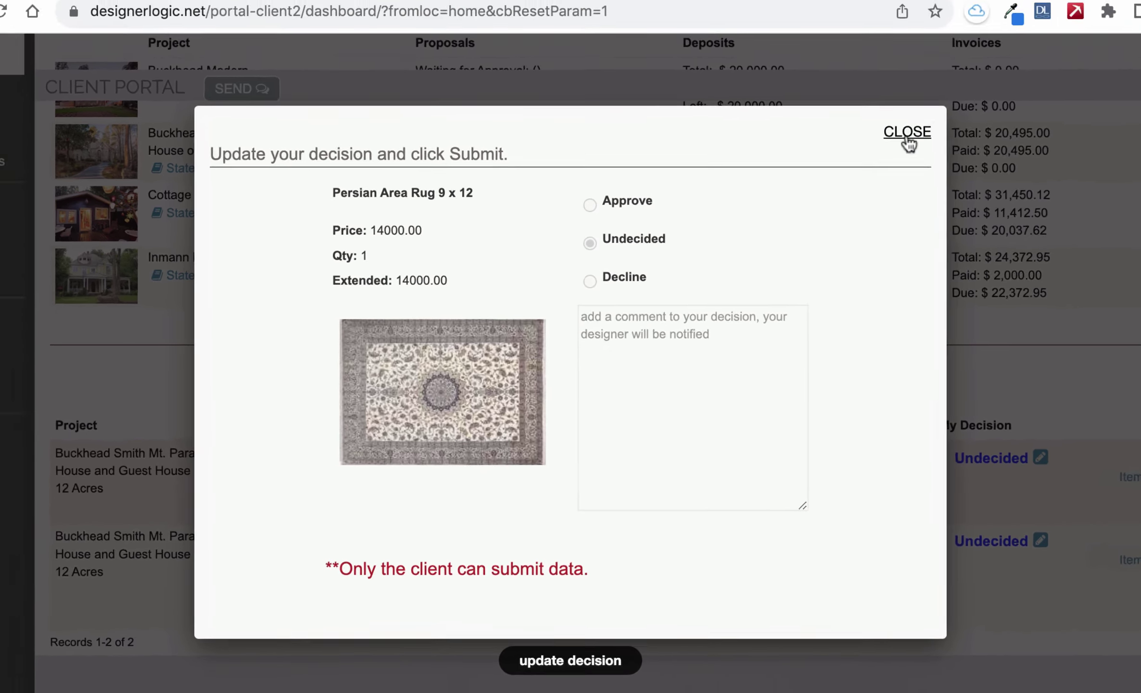
click(935, 114)
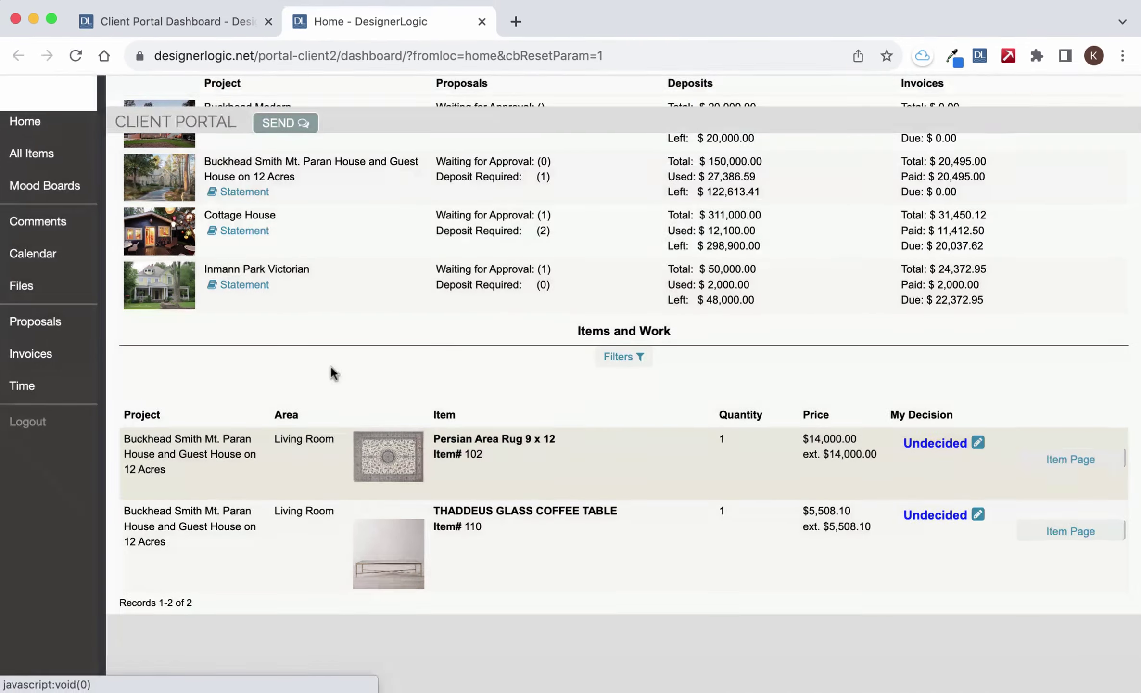
Open the client's proposal 100 for Inmann Park Victorian, view its whole-proposal decision form and close the form
click(36, 323)
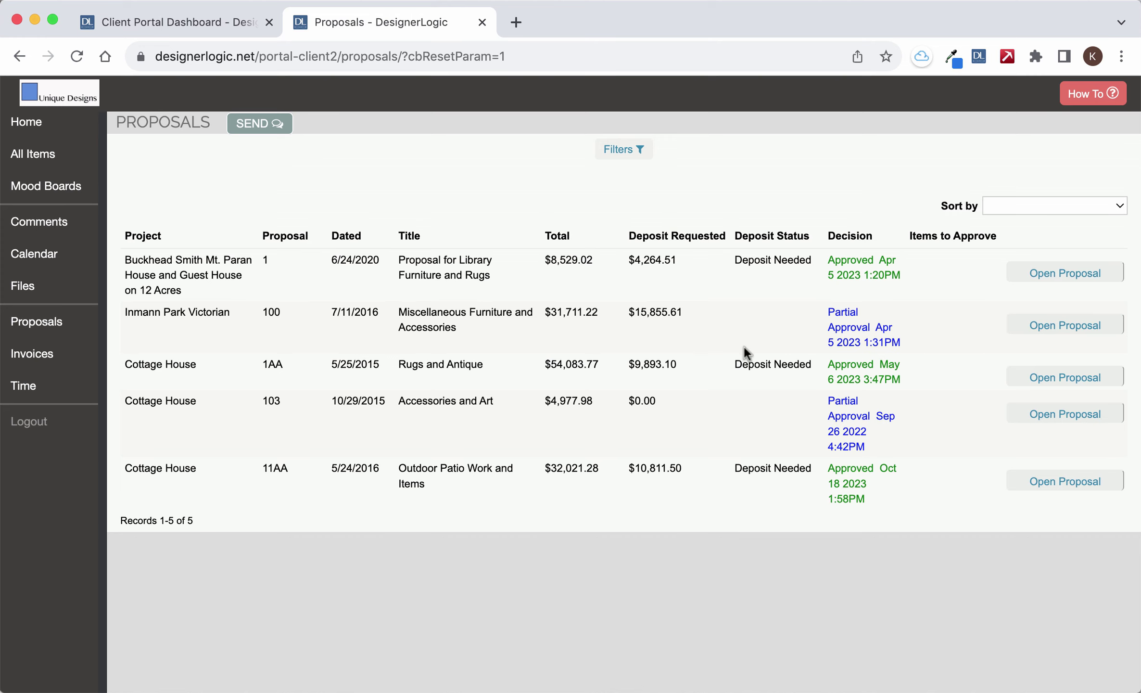
click(1047, 328)
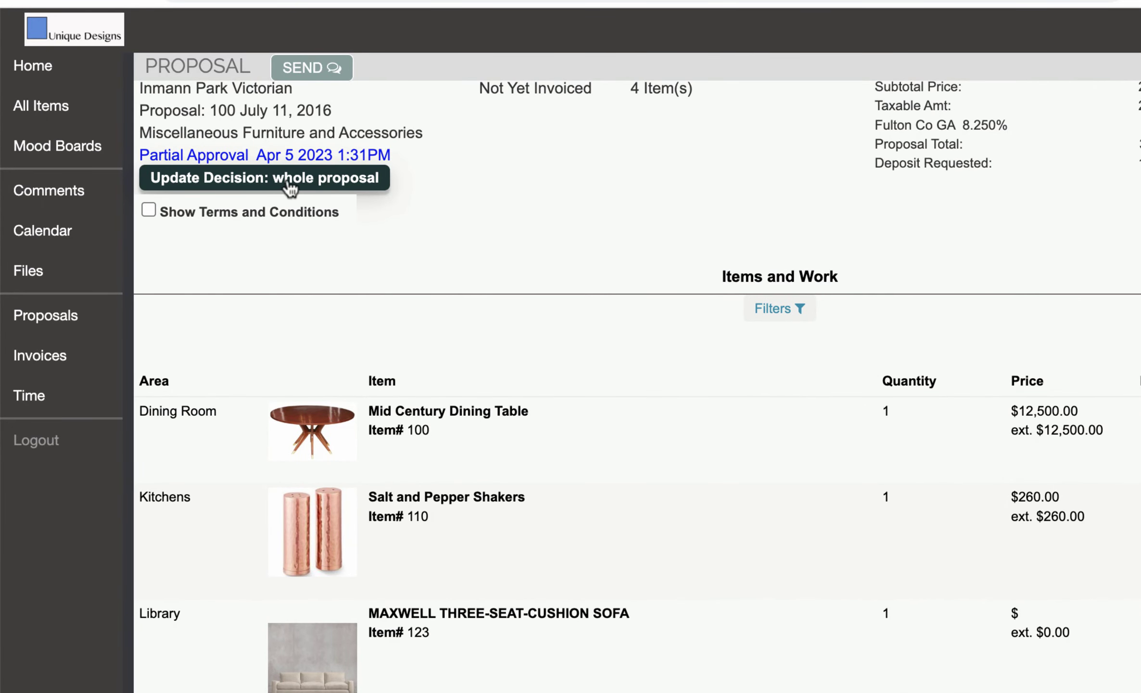
click(290, 187)
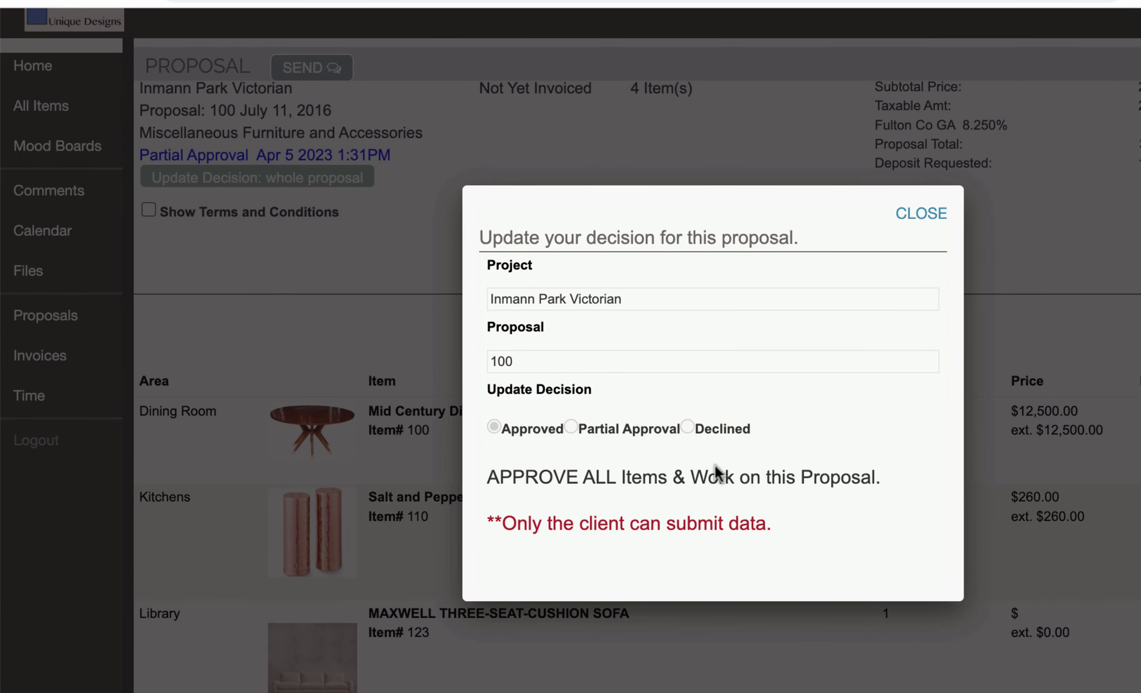
click(924, 220)
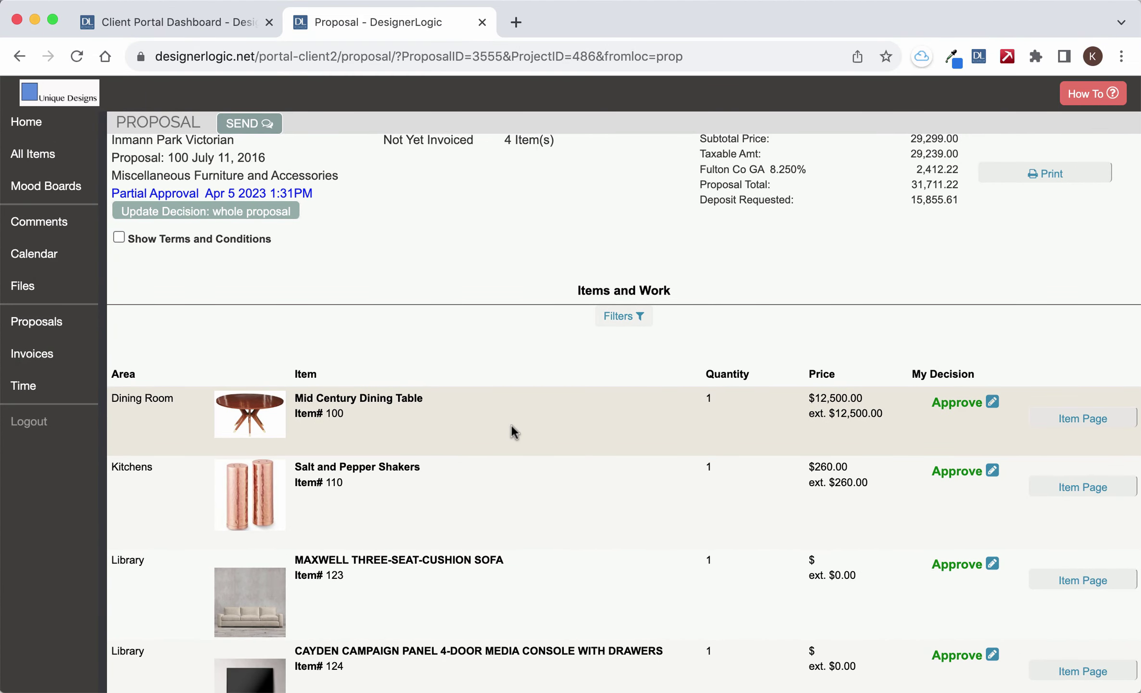
Go back to the client portal home, close the client view and reload the designer view of the portal
click(26, 121)
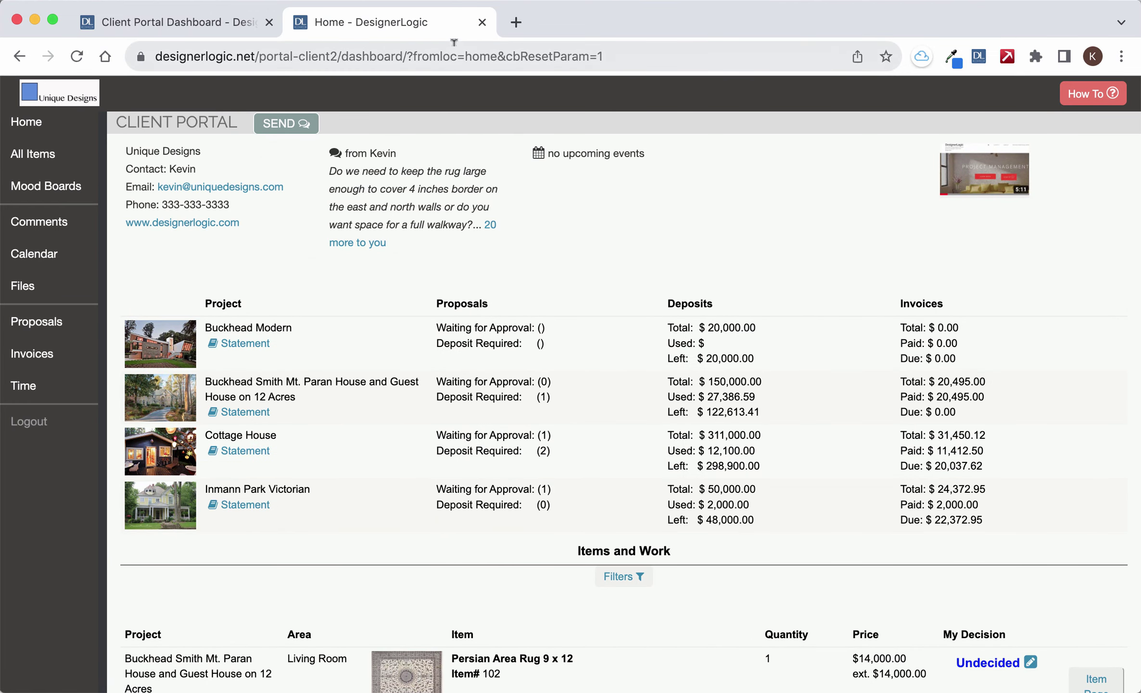
click(482, 22)
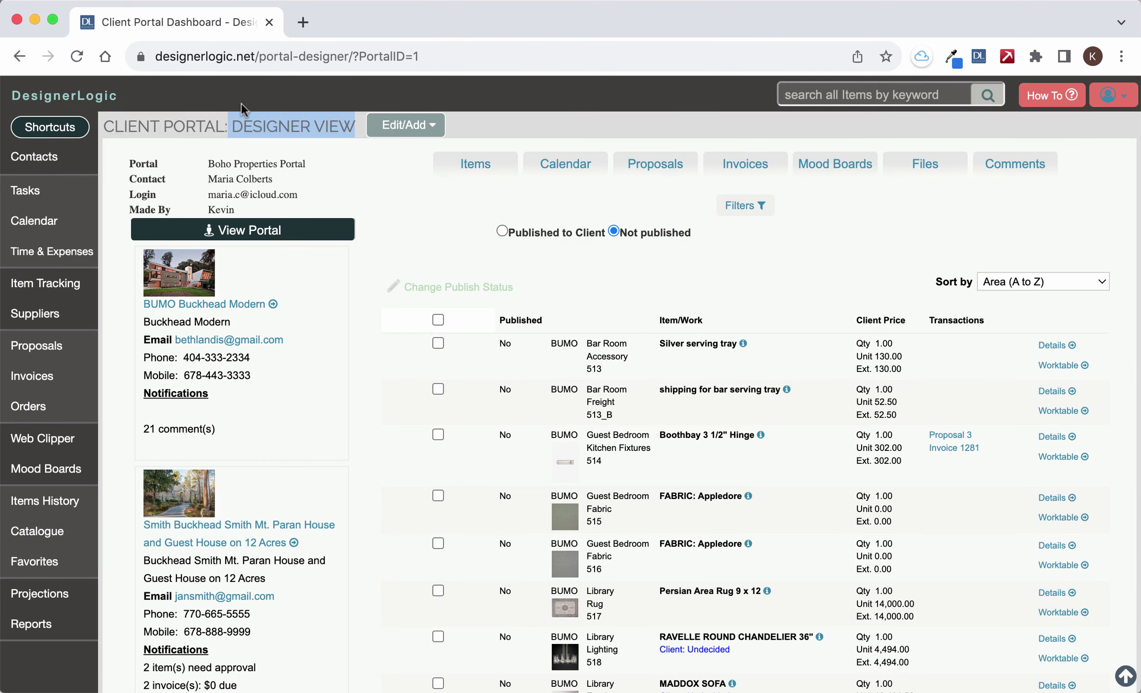
click(78, 56)
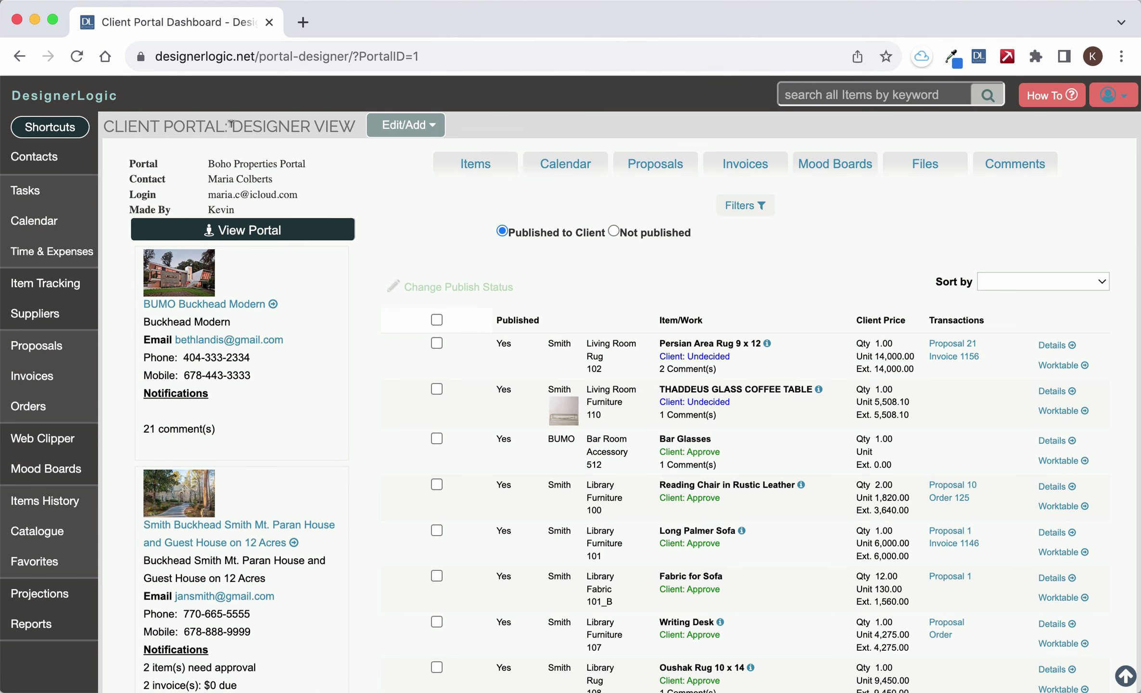
drag(231, 123, 355, 126)
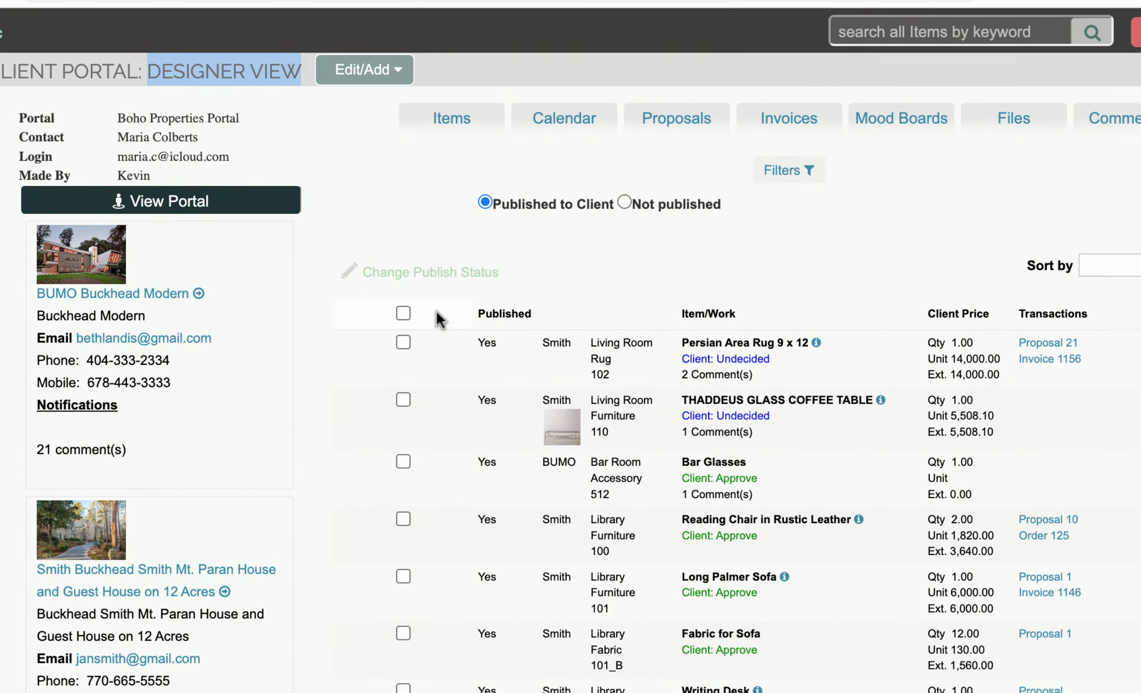